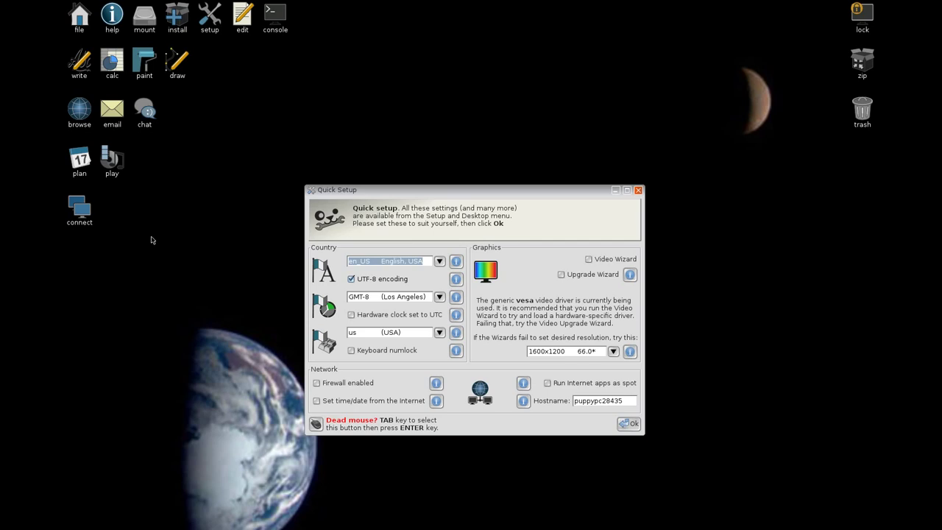
# - Accept the Quick Setup dialog with its default country, graphics and network settings
pyautogui.moveTo(444, 189); pyautogui.dragTo(444, 186)
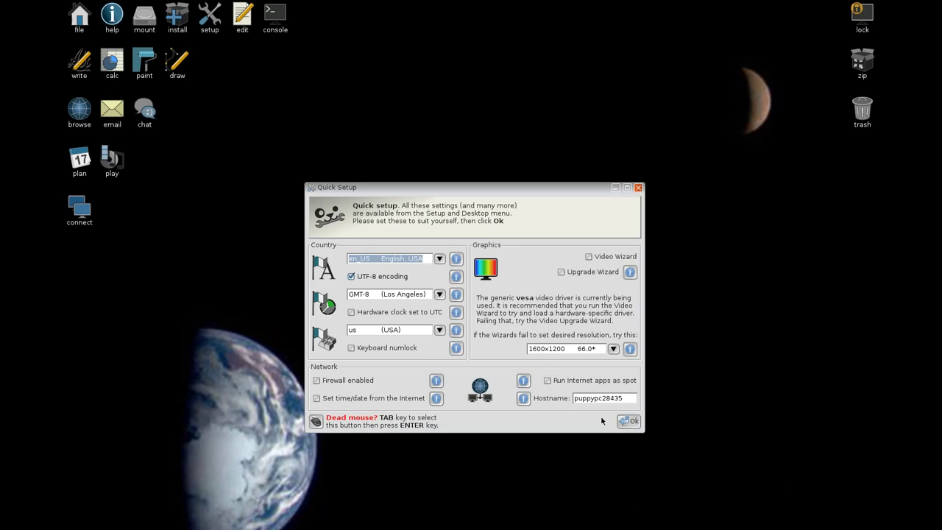
pyautogui.click(624, 423)
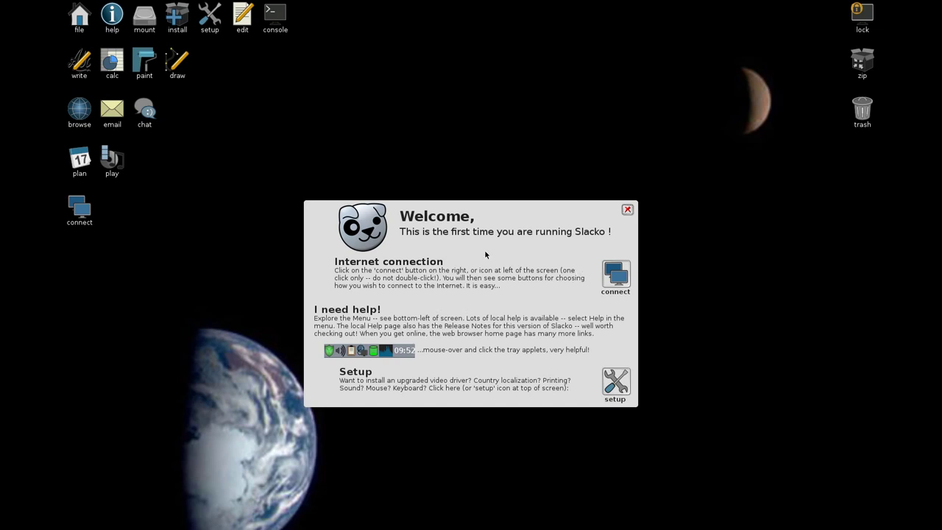
# - View the firewall setup utility through the Internet Connection Wizard and close it without installing a firewall
pyautogui.click(617, 274)
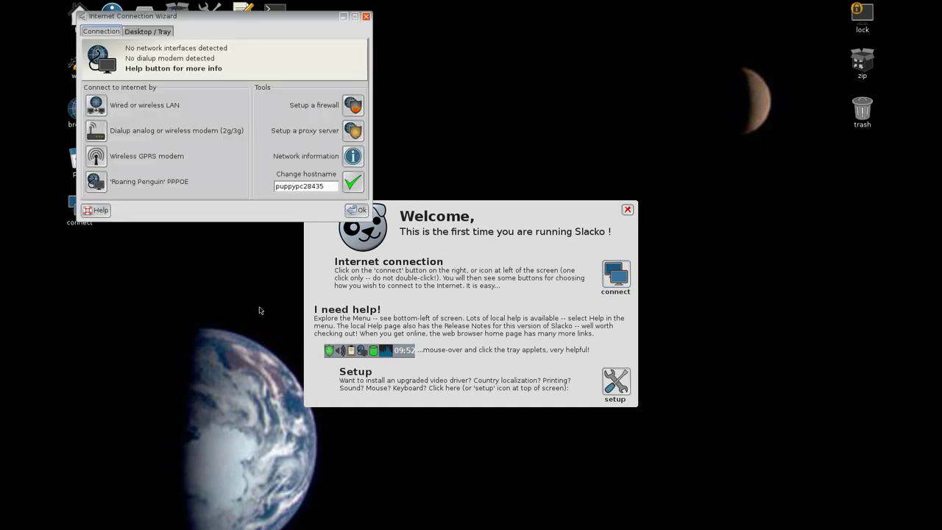
pyautogui.moveTo(201, 18); pyautogui.dragTo(284, 118)
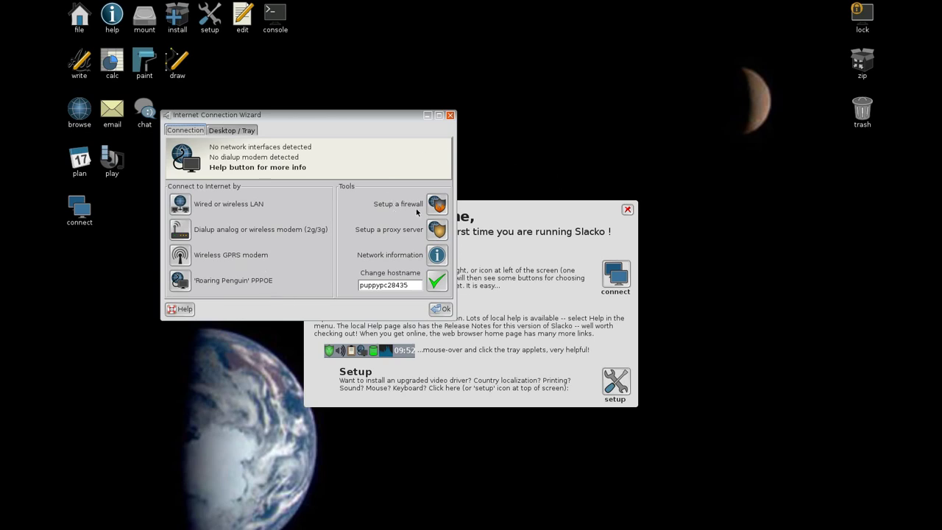
pyautogui.click(436, 204)
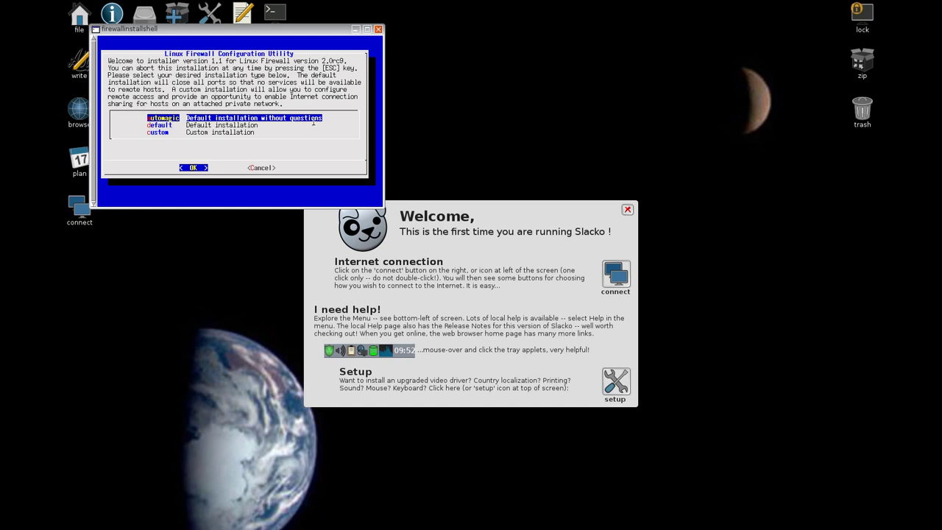
pyautogui.click(379, 29)
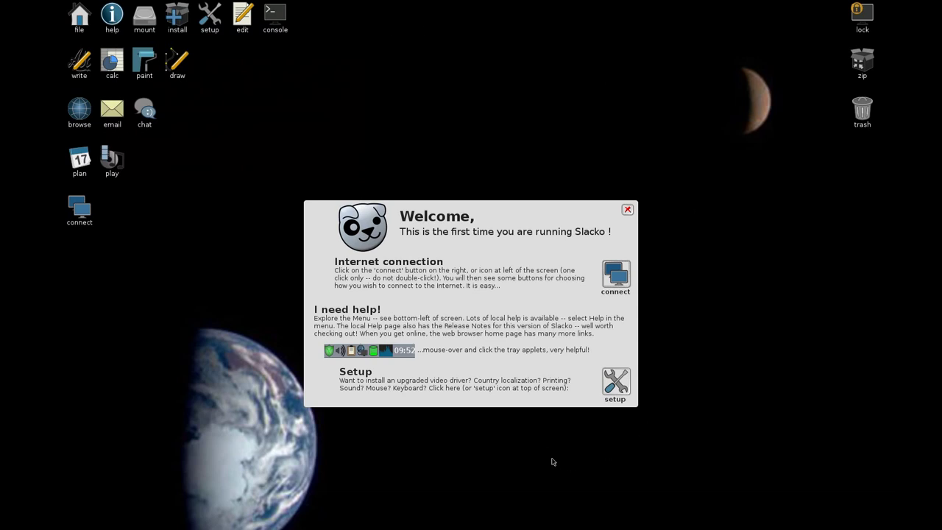
# - Look into the Startup and Sound wizards of Puppy Setup, and close the setup windows
pyautogui.click(624, 390)
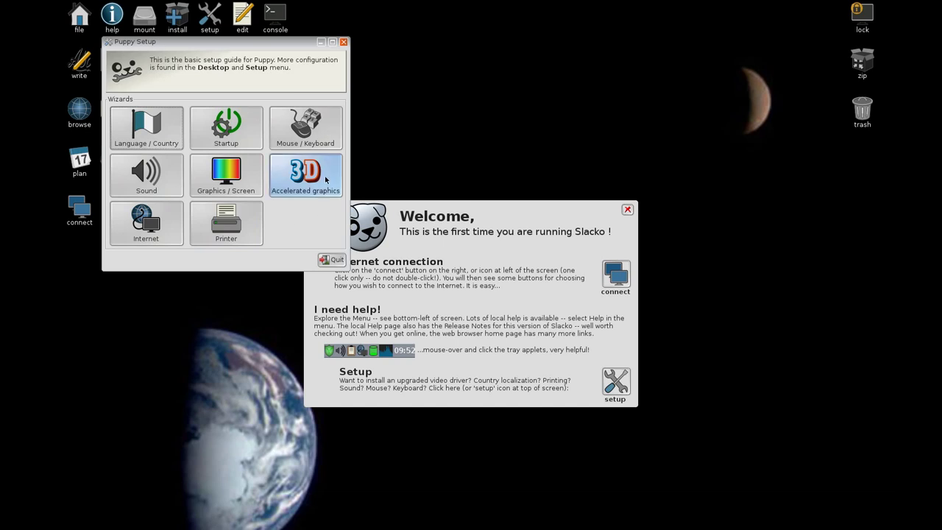
pyautogui.click(242, 142)
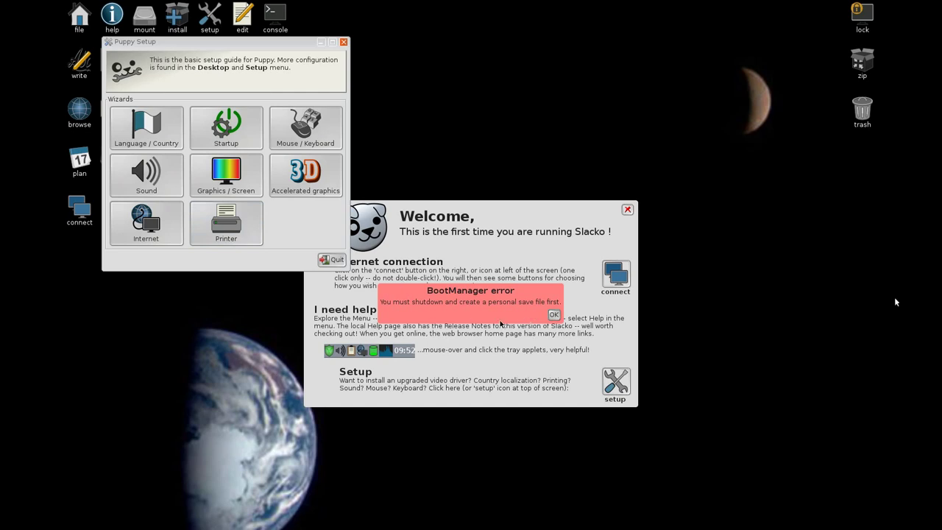
pyautogui.click(157, 177)
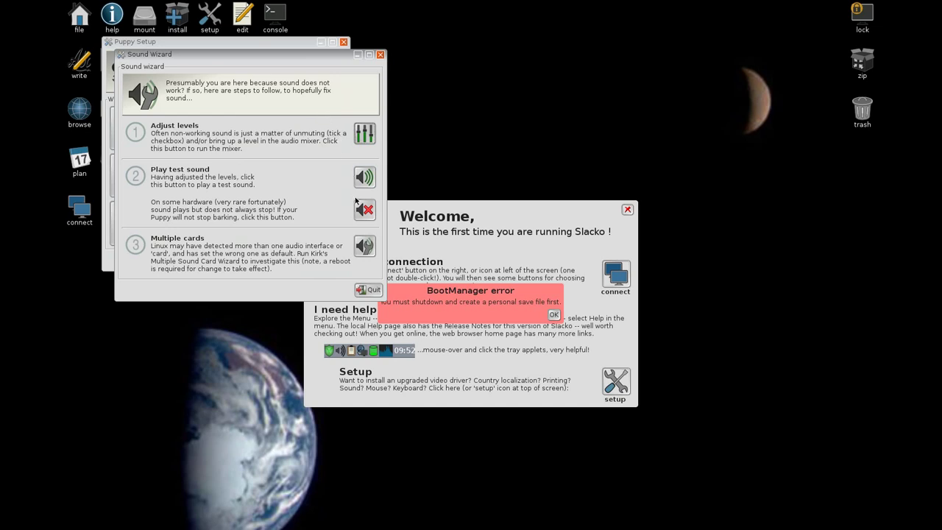
pyautogui.click(379, 55)
pyautogui.click(343, 42)
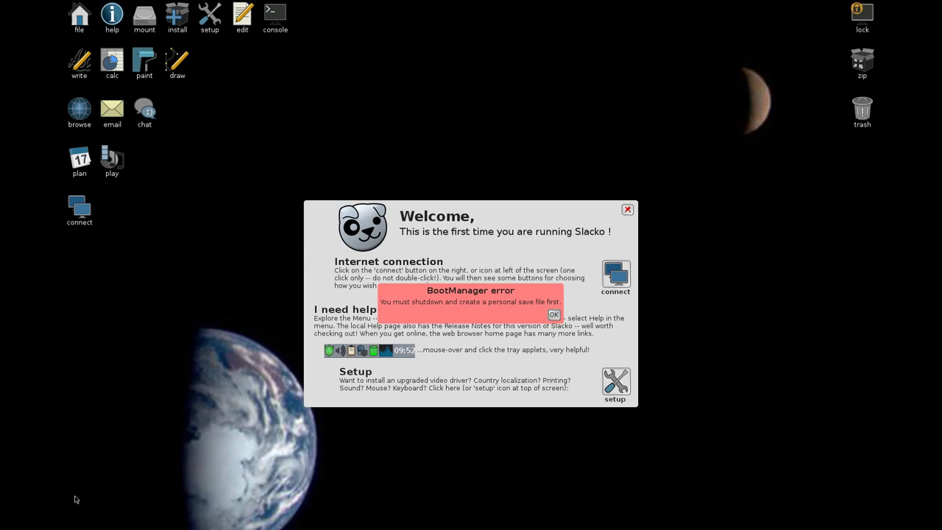
# - Open the home folder in the file manager, keep a single window and maximize it
pyautogui.doubleClick(78, 17)
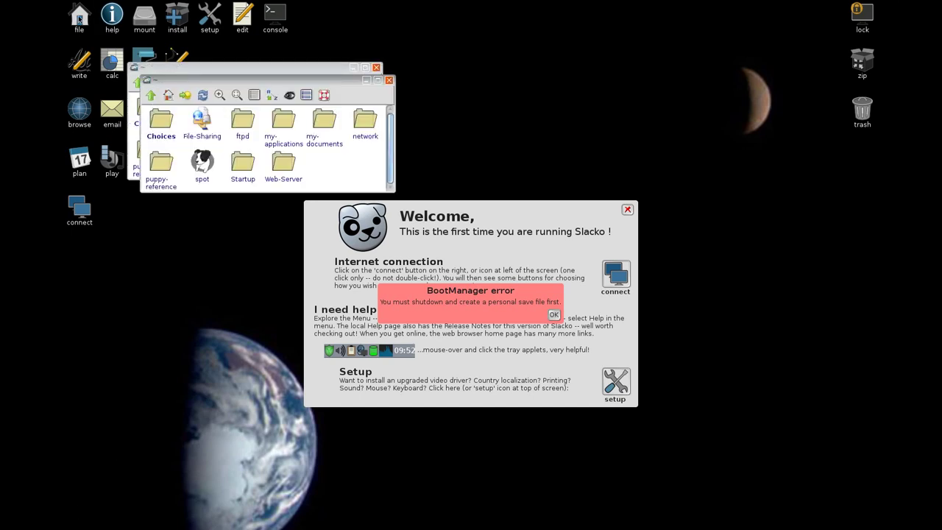
pyautogui.click(388, 82)
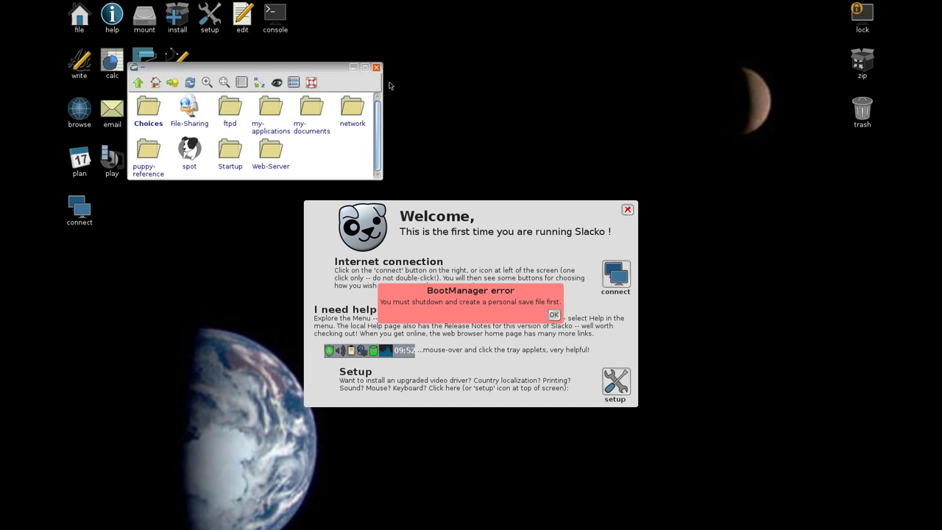
pyautogui.moveTo(300, 68); pyautogui.dragTo(471, 62)
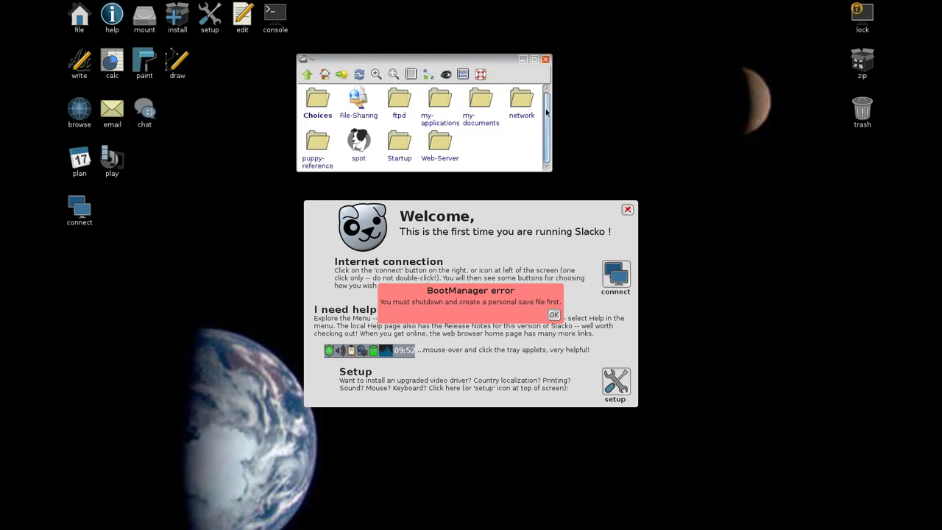
pyautogui.click(534, 59)
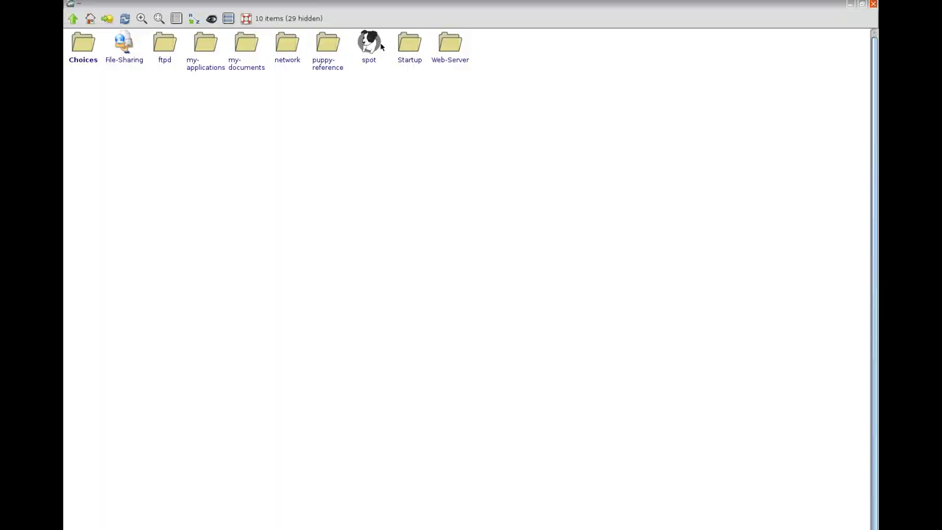
# - Examine the file manager's filer window and Display options, and close the file manager without changing any
pyautogui.rightClick(189, 175)
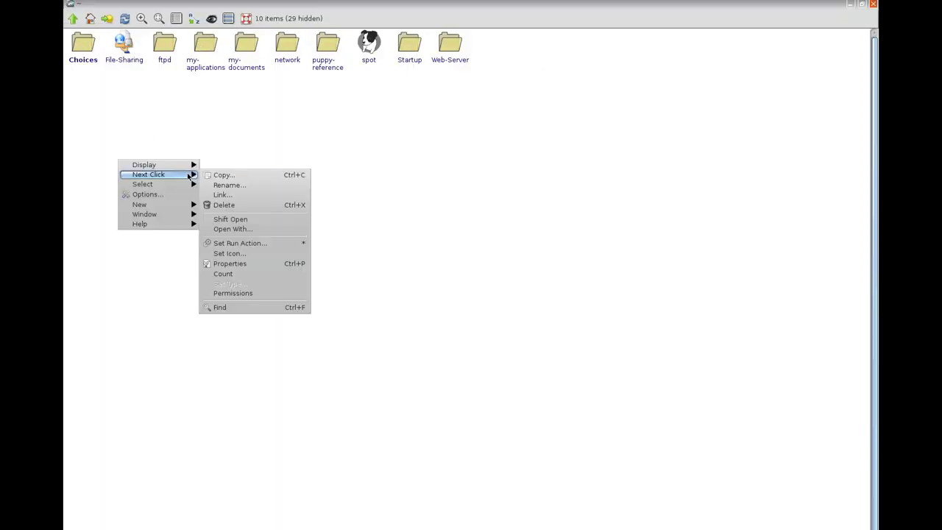
pyautogui.moveTo(181, 169)
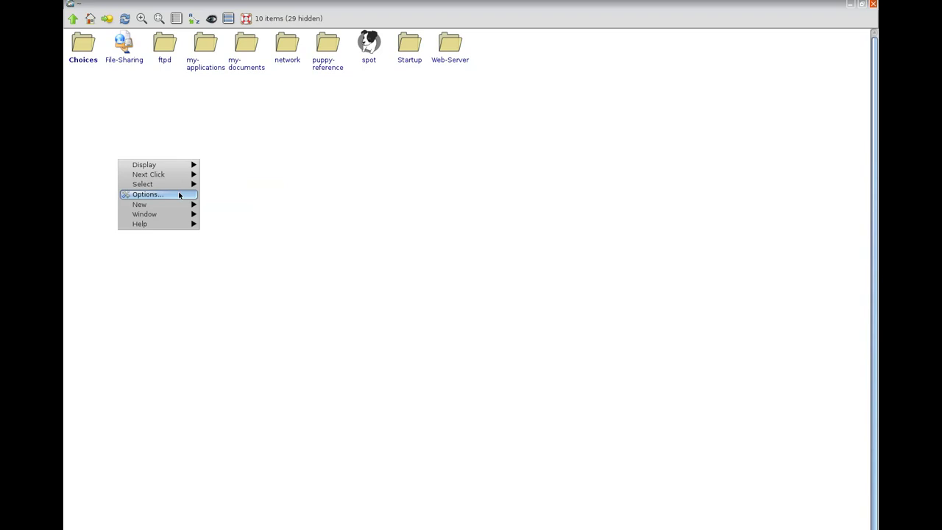
pyautogui.moveTo(180, 205)
pyautogui.click(180, 195)
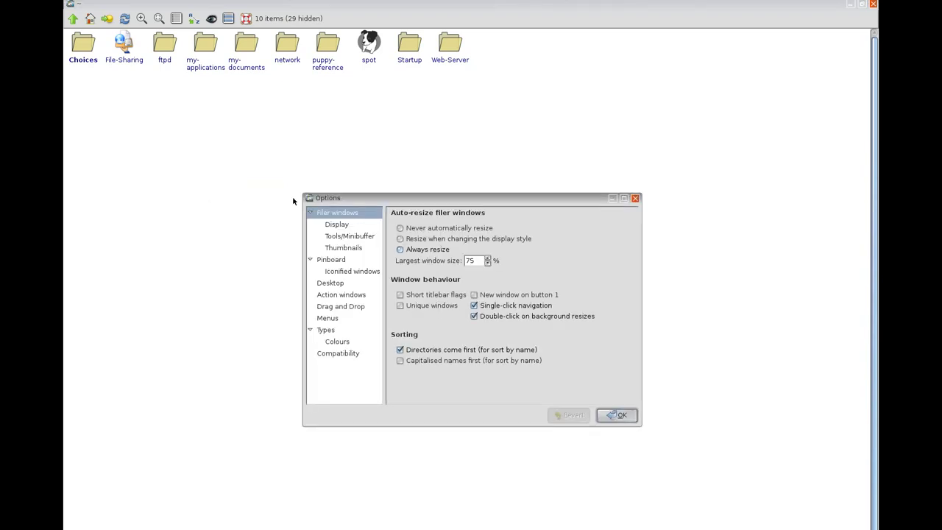
pyautogui.click(336, 225)
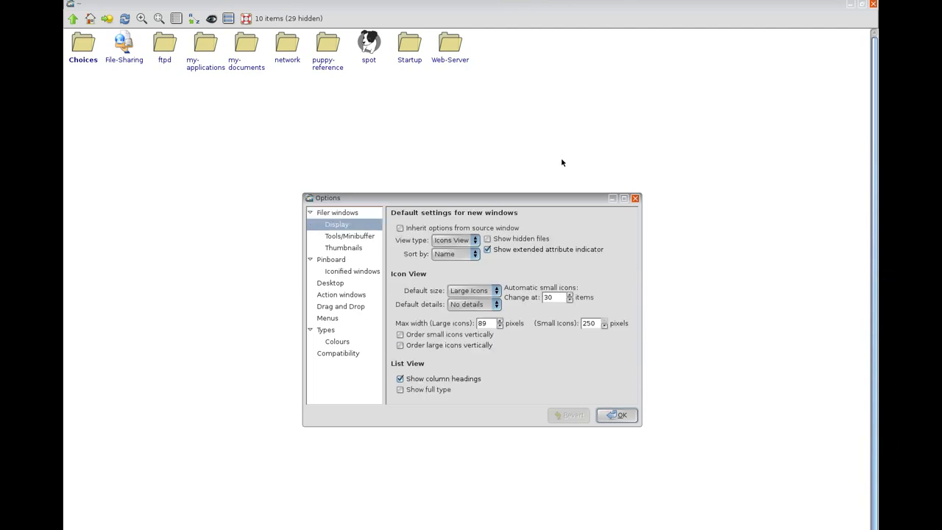
pyautogui.press('Escape')
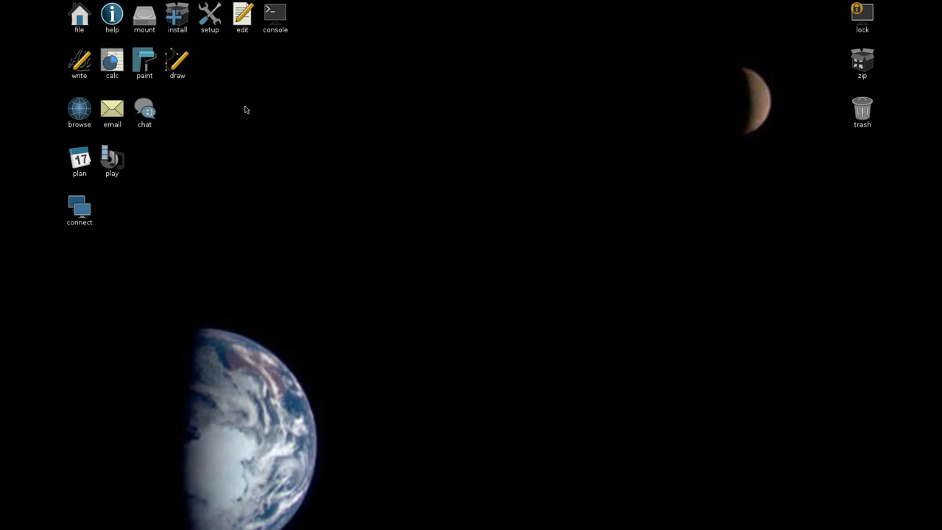
# - Examine the programs offered in the desktop's application categories, from Desktop and System through Utility to Graphic
pyautogui.rightClick(546, 113)
pyautogui.moveTo(565, 120)
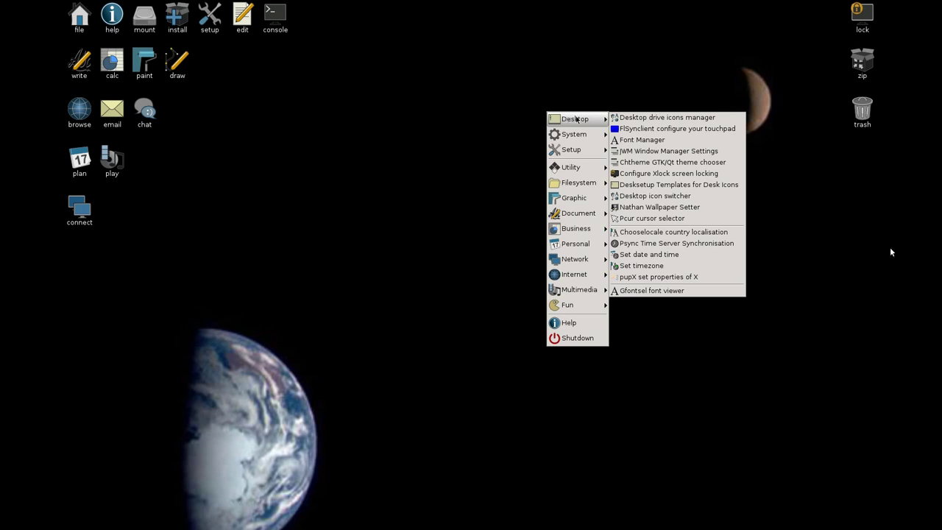
pyautogui.click(301, 143)
pyautogui.click(301, 142)
pyautogui.moveTo(302, 143)
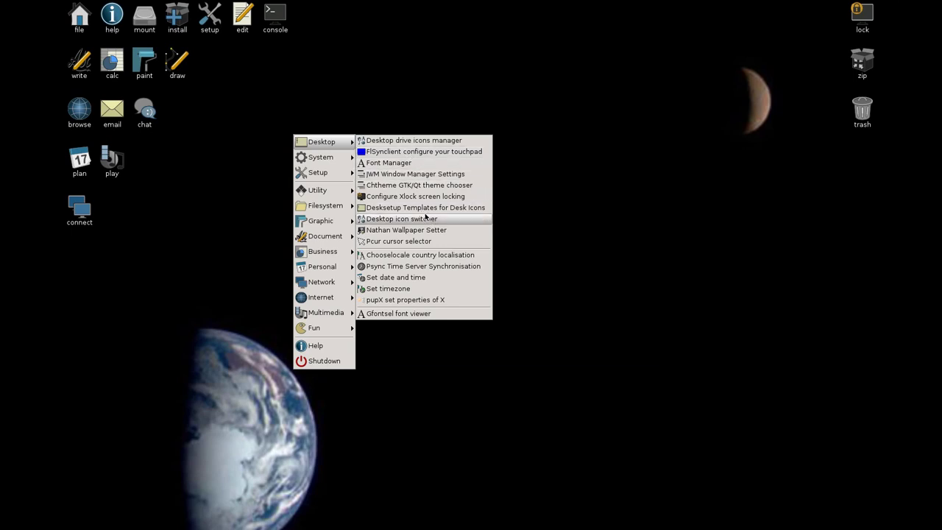
pyautogui.moveTo(339, 171)
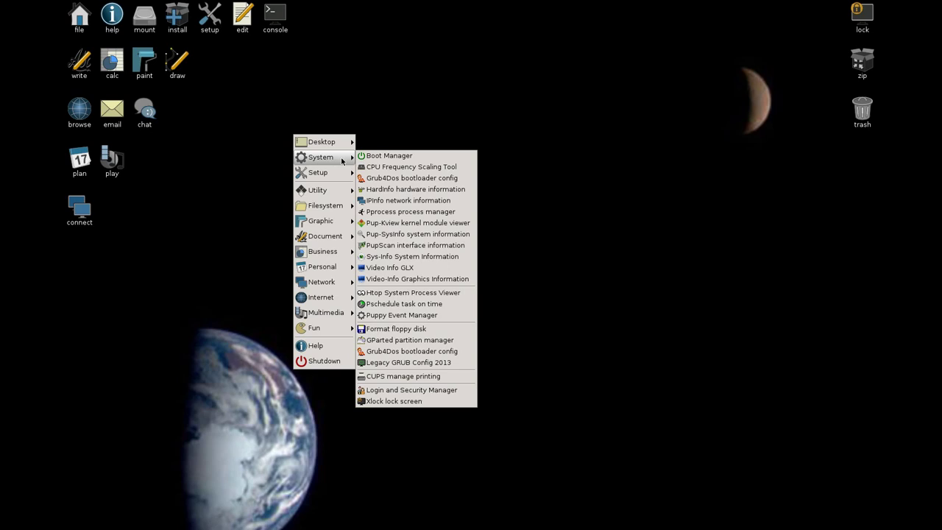
pyautogui.moveTo(338, 191)
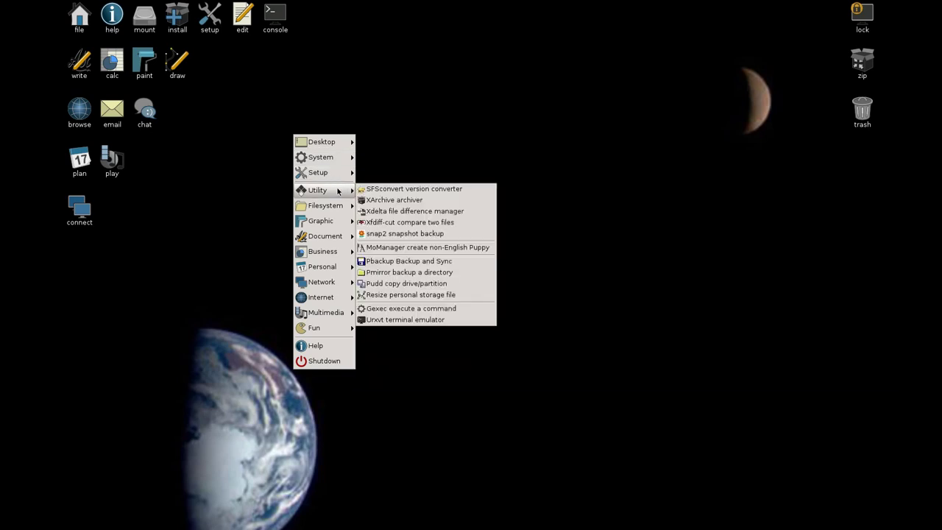
pyautogui.moveTo(339, 207)
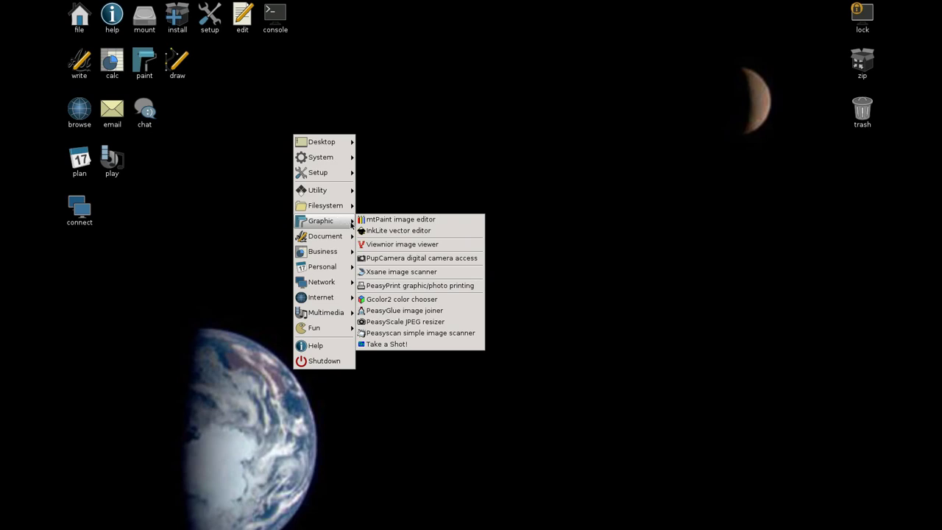
# - Launch the mtPaint image editor, look through its View and Selection commands without its settings toolbar, and quit it
pyautogui.click(454, 221)
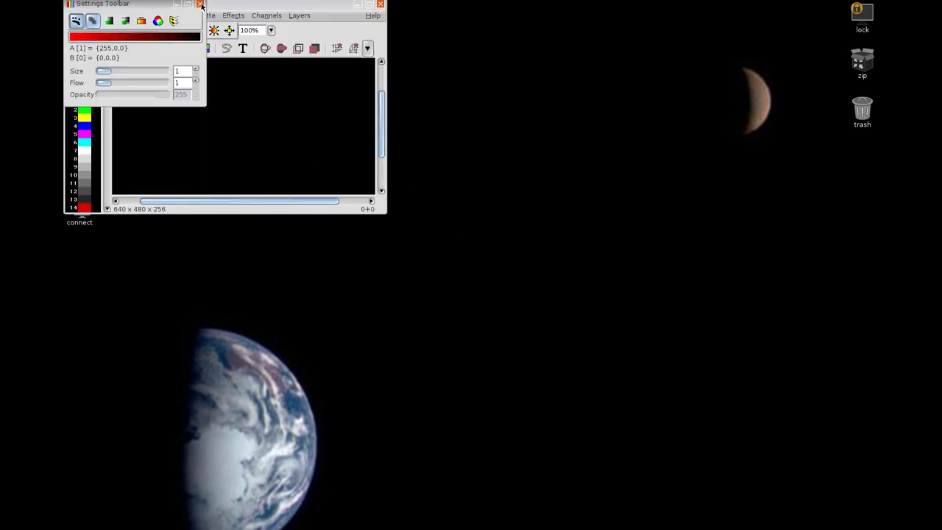
pyautogui.click(200, 4)
pyautogui.moveTo(139, 8); pyautogui.dragTo(406, 147)
pyautogui.click(382, 156)
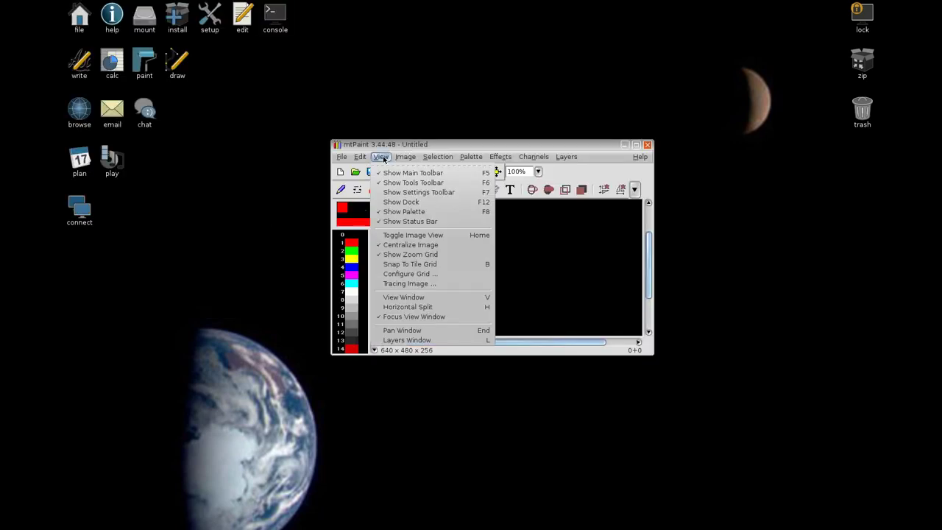
pyautogui.moveTo(445, 158)
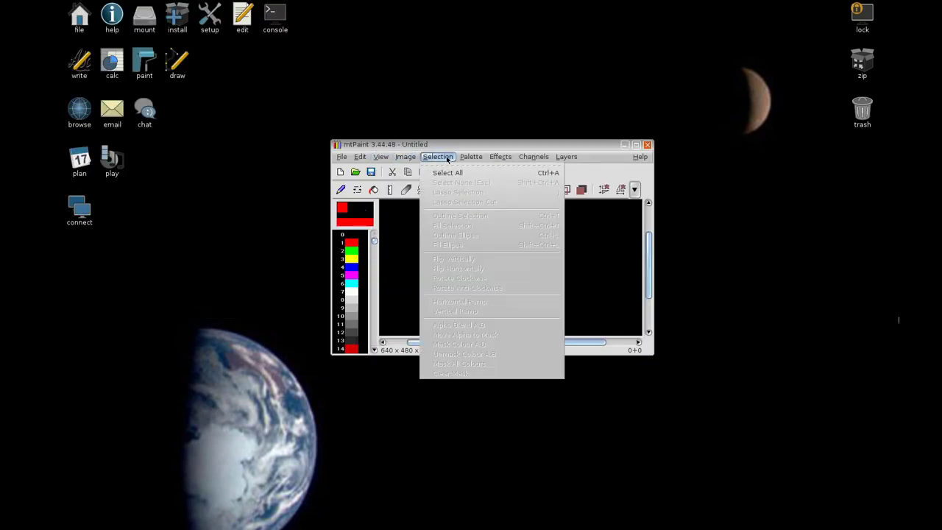
pyautogui.click(394, 138)
pyautogui.hotkey('ctrl', 'q')
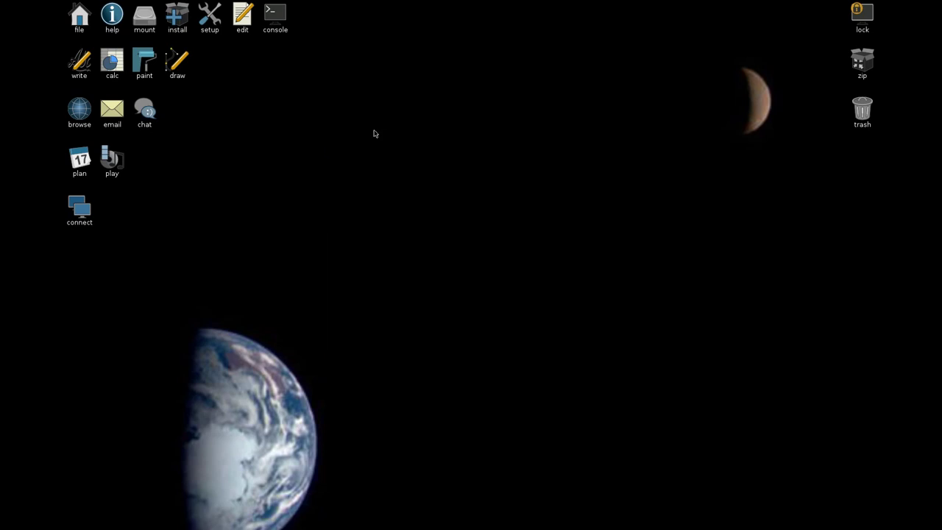
# - Launch the InkLite vector editor to view its empty document window, and close it
pyautogui.rightClick(373, 133)
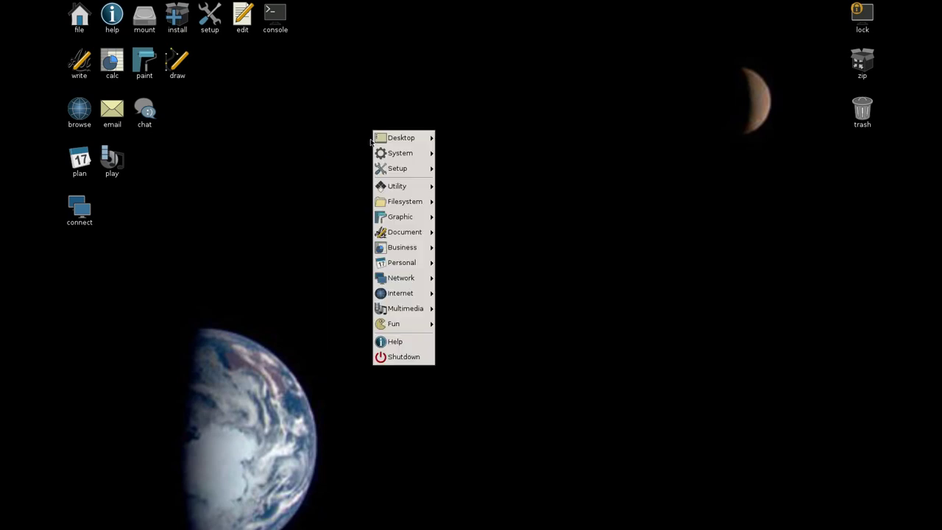
pyautogui.moveTo(388, 214)
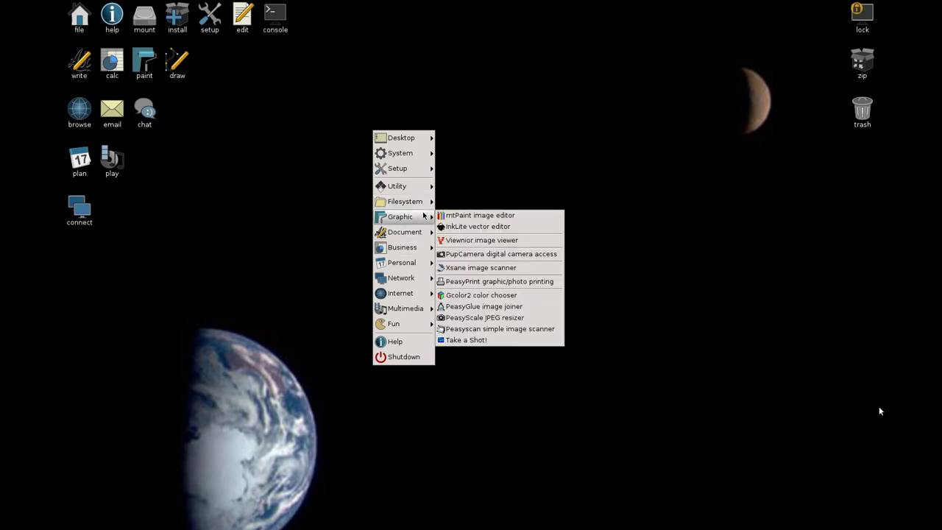
pyautogui.click(439, 227)
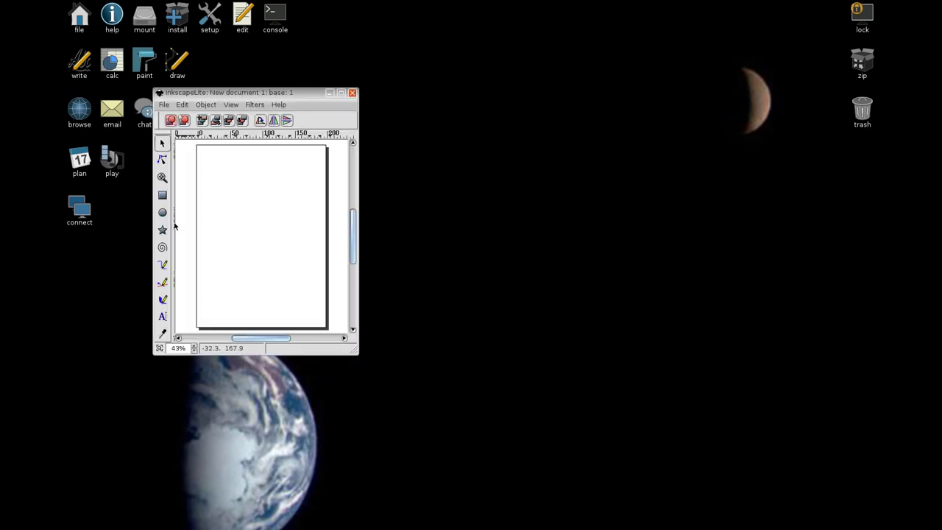
pyautogui.click(343, 95)
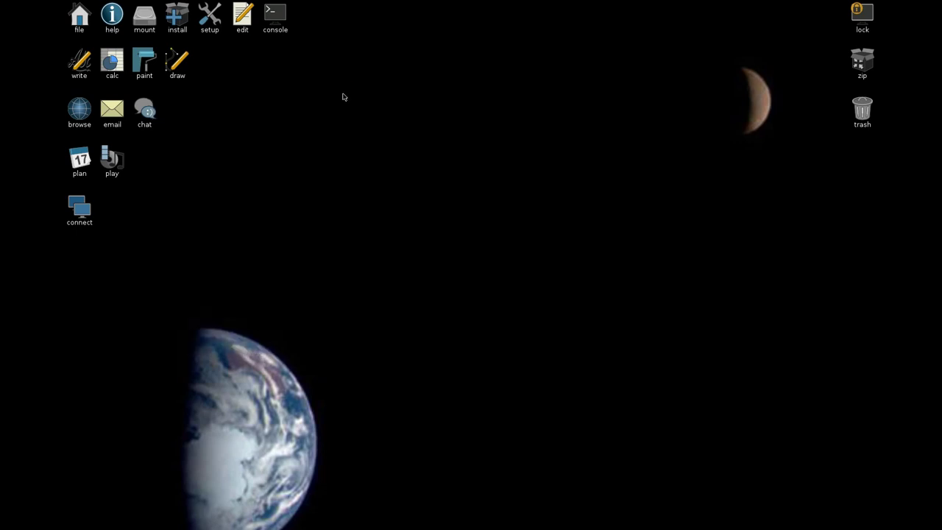
# - Look through the Filesystem, Graphic and Business categories, launch the Gnumeric spreadsheet to view its empty workbook, and close it
pyautogui.click(265, 149)
pyautogui.moveTo(266, 149)
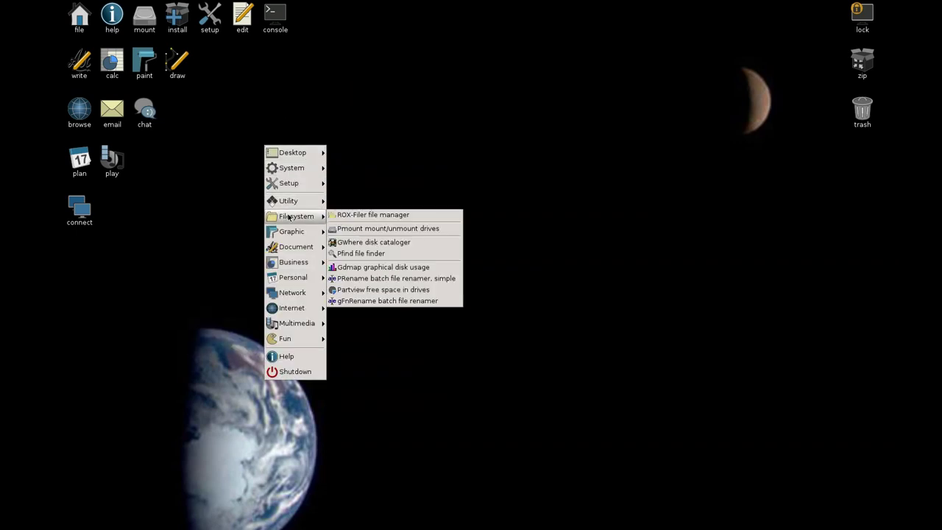
pyautogui.moveTo(290, 231)
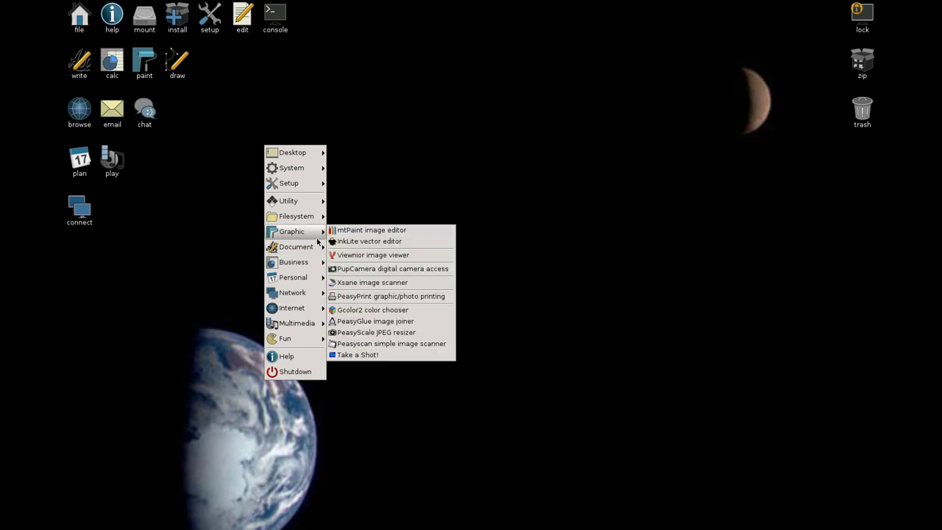
pyautogui.moveTo(308, 253)
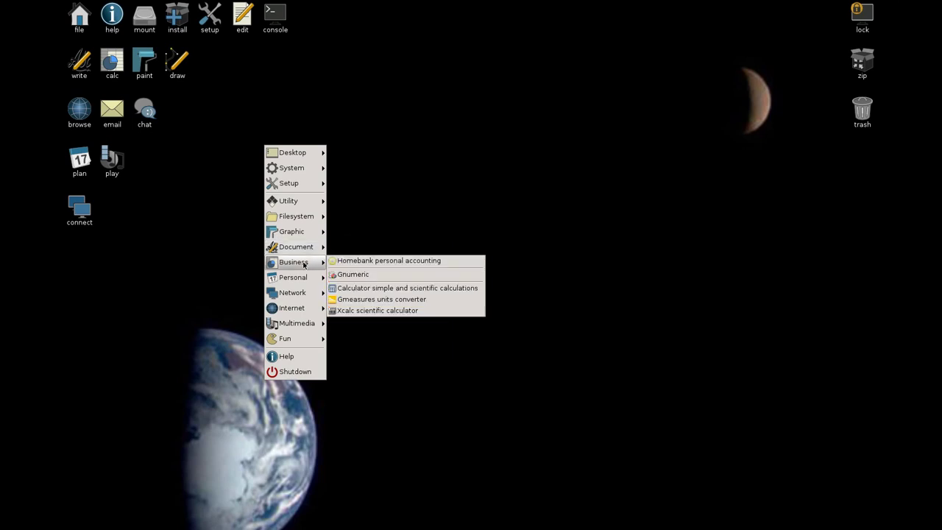
pyautogui.click(339, 275)
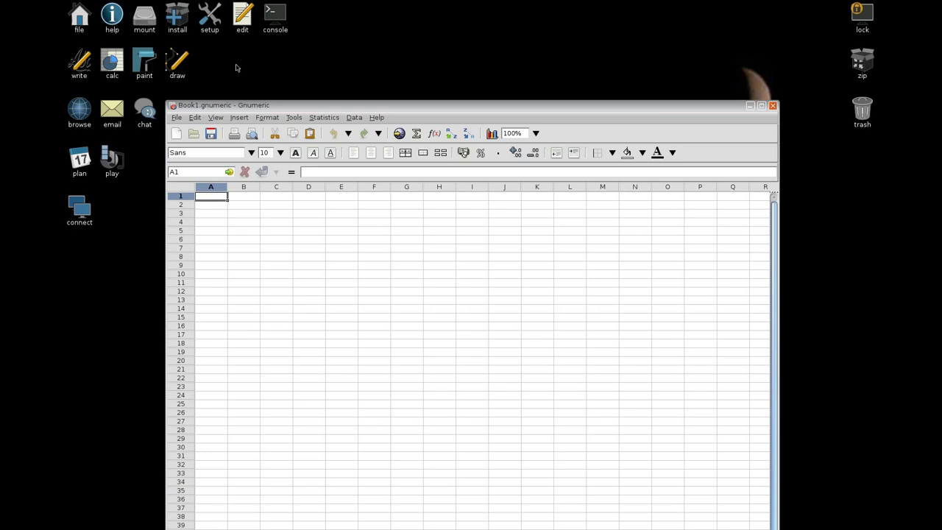
pyautogui.hotkey('alt', 'F4')
# - Launch the GNOME MPlayer media player and look through the other programs offered in the Multimedia category
pyautogui.rightClick(251, 89)
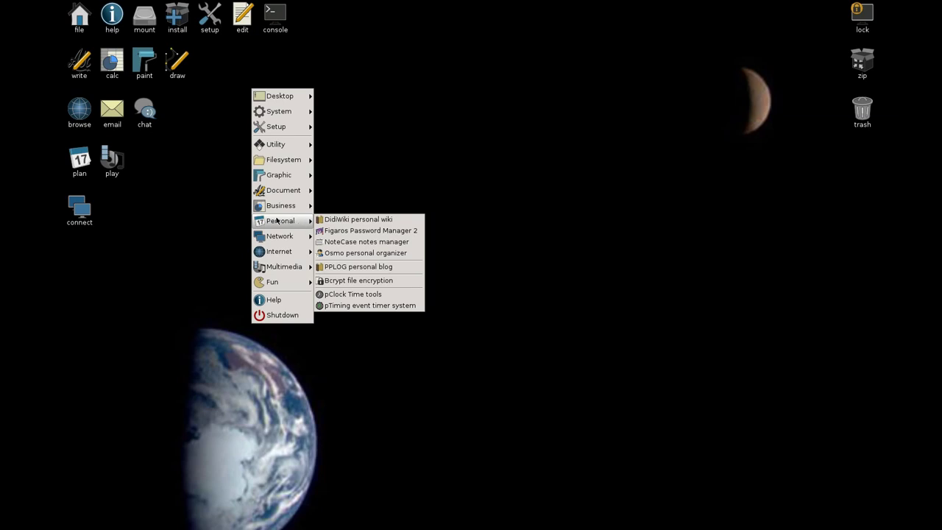
pyautogui.moveTo(255, 239)
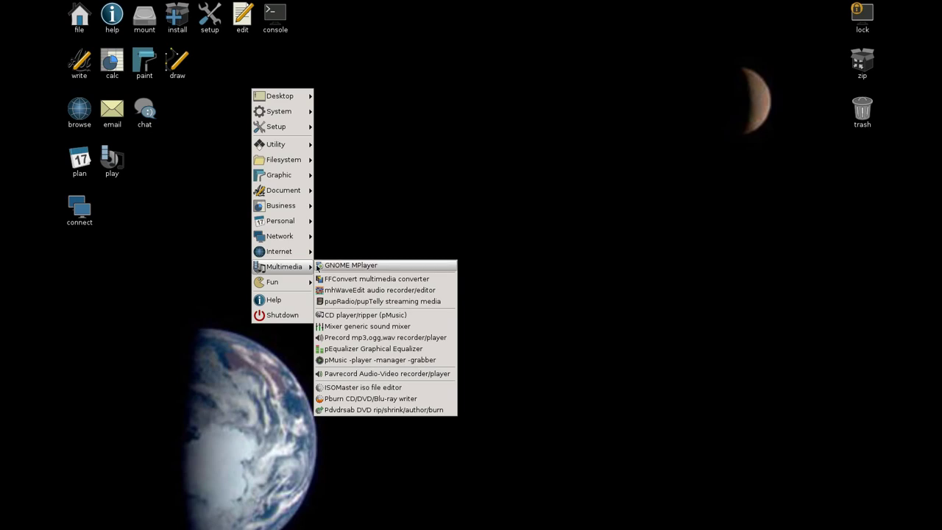
pyautogui.click(318, 266)
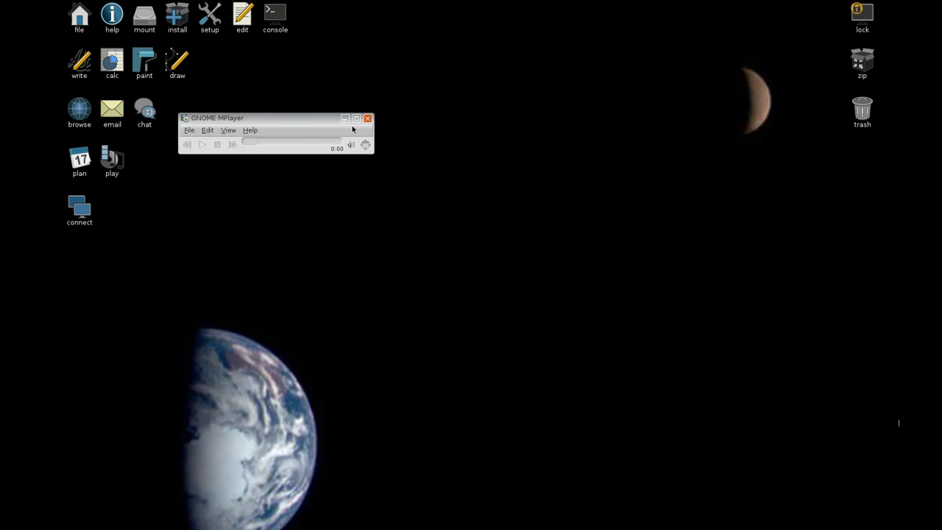
pyautogui.rightClick(225, 213)
pyautogui.moveTo(229, 218)
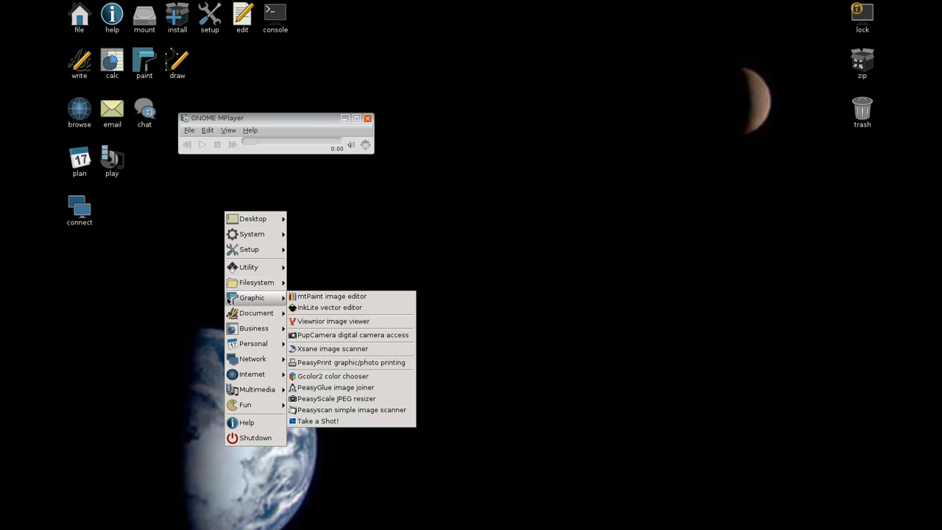
pyautogui.moveTo(229, 376)
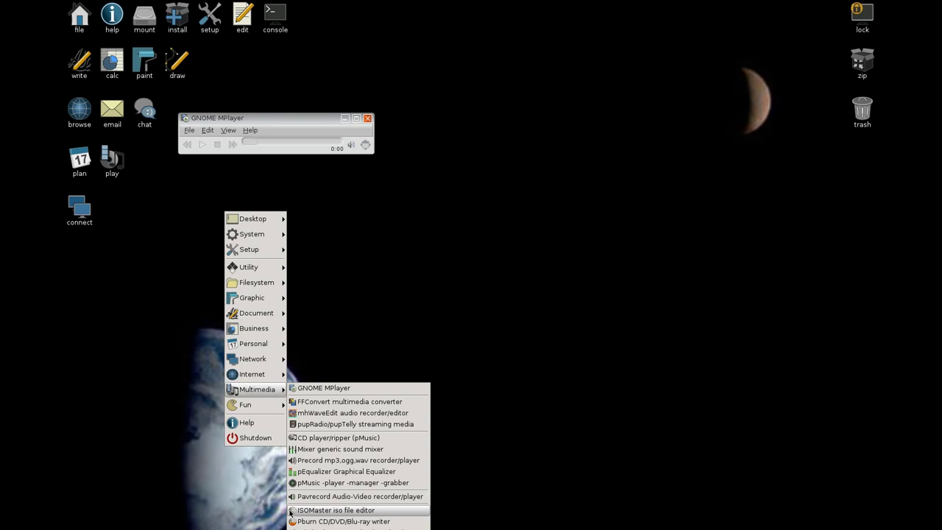
# - Launch the Rubix cube game from the Fun category to view it, and close it
pyautogui.rightClick(345, 181)
pyautogui.rightClick(346, 180)
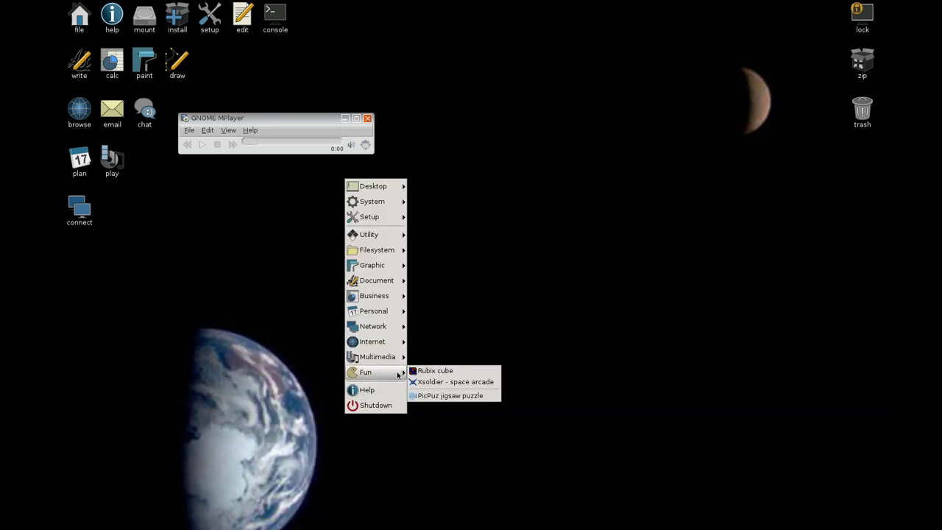
pyautogui.moveTo(390, 357)
pyautogui.moveTo(372, 372)
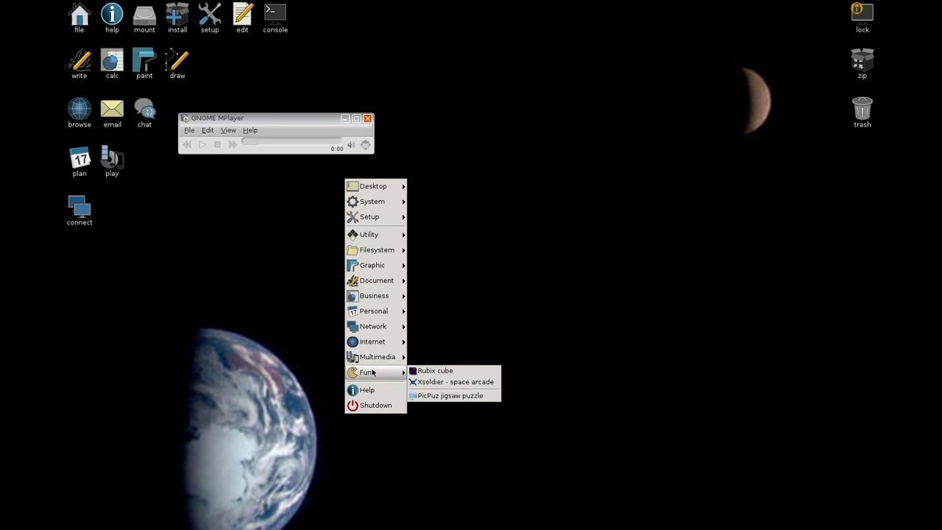
pyautogui.click(418, 374)
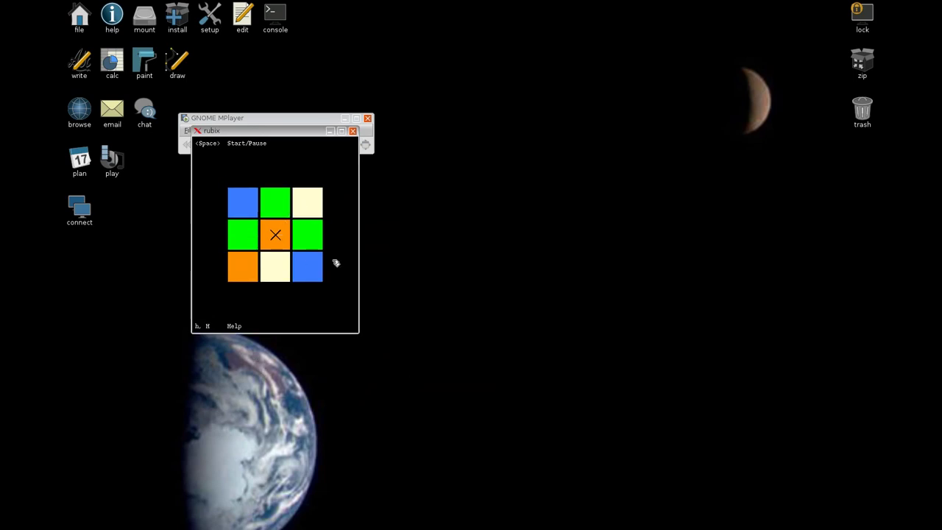
pyautogui.click(333, 130)
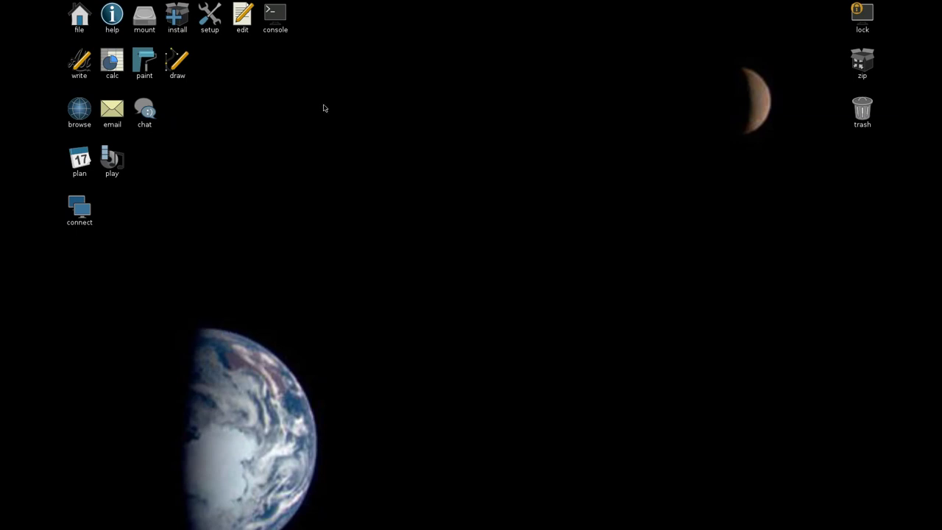
# - Launch the Xsoldier space arcade game from the Fun category and start a new game
pyautogui.rightClick(324, 107)
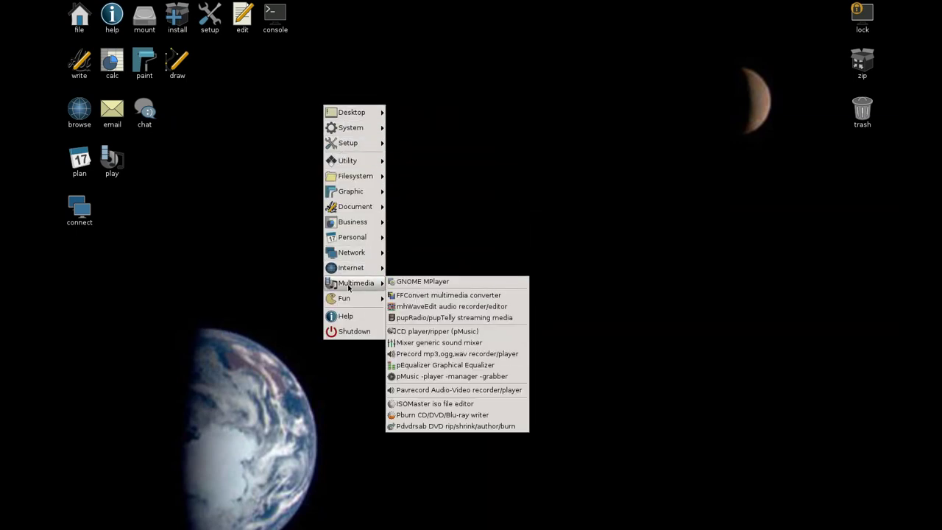
pyautogui.moveTo(348, 299)
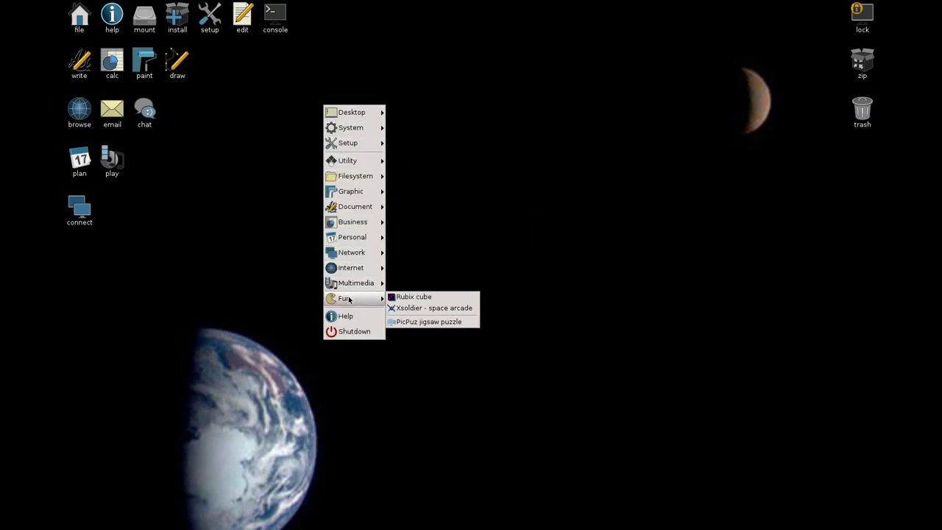
pyautogui.click(388, 308)
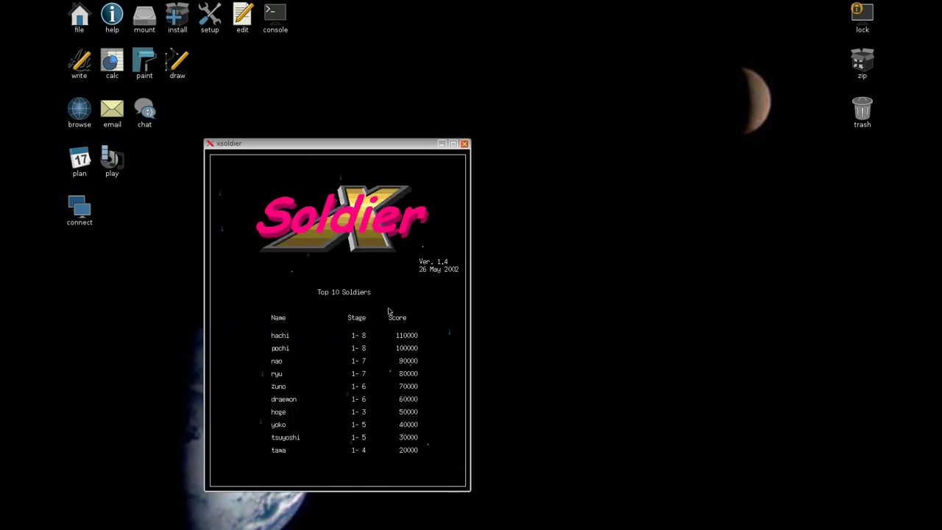
pyautogui.press('space')
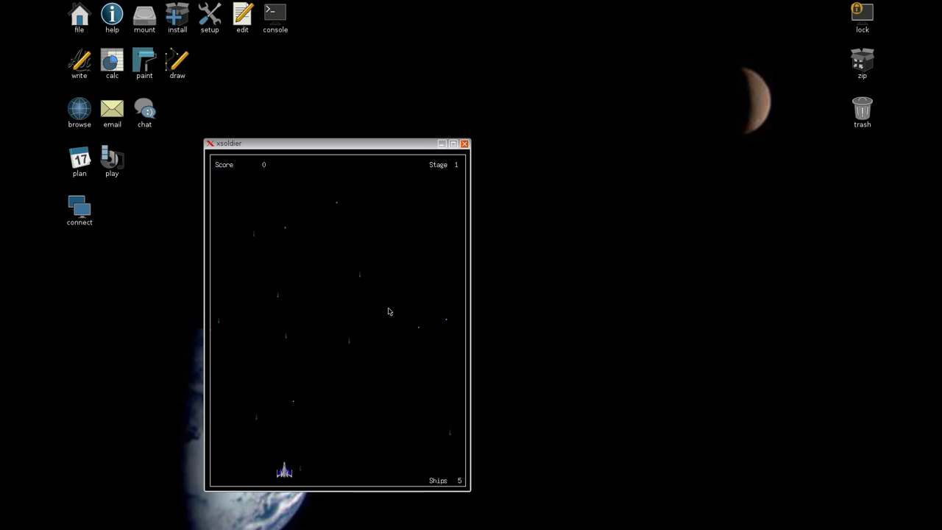
# - Steer the Xsoldier ship around and fire at the enemy craft briefly, and quit the game
pyautogui.press('Right')
pyautogui.press('Up')
pyautogui.press('Left')
pyautogui.press('Right')
pyautogui.press('Up')
pyautogui.press('space')
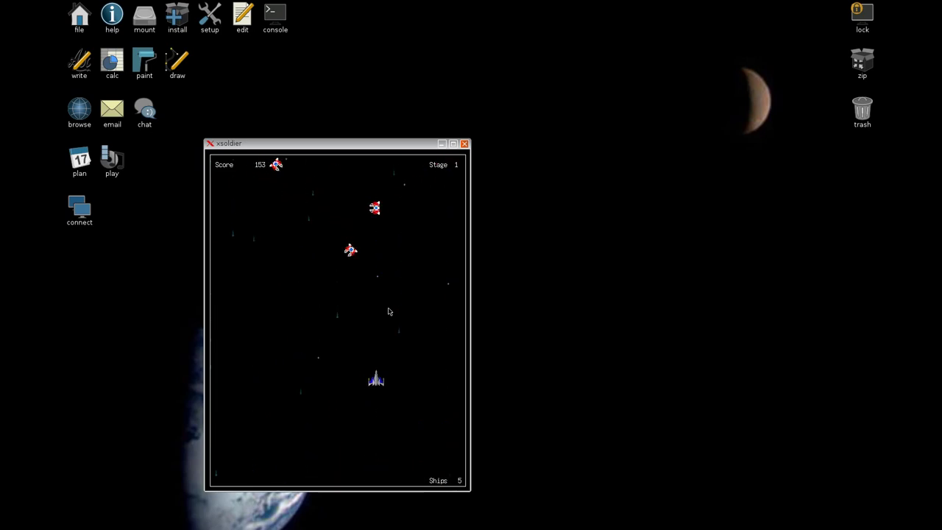
pyautogui.press('Left')
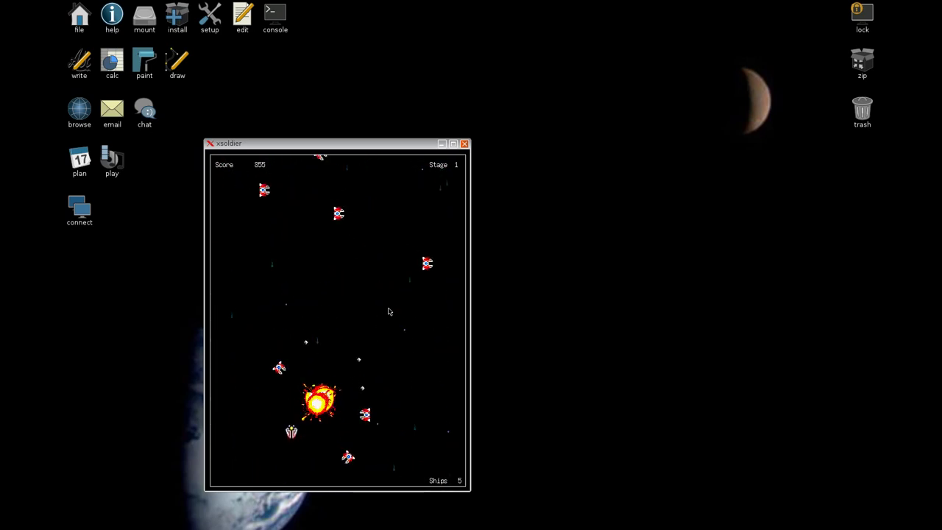
pyautogui.hotkey('alt', 'F4')
pyautogui.press('Return')
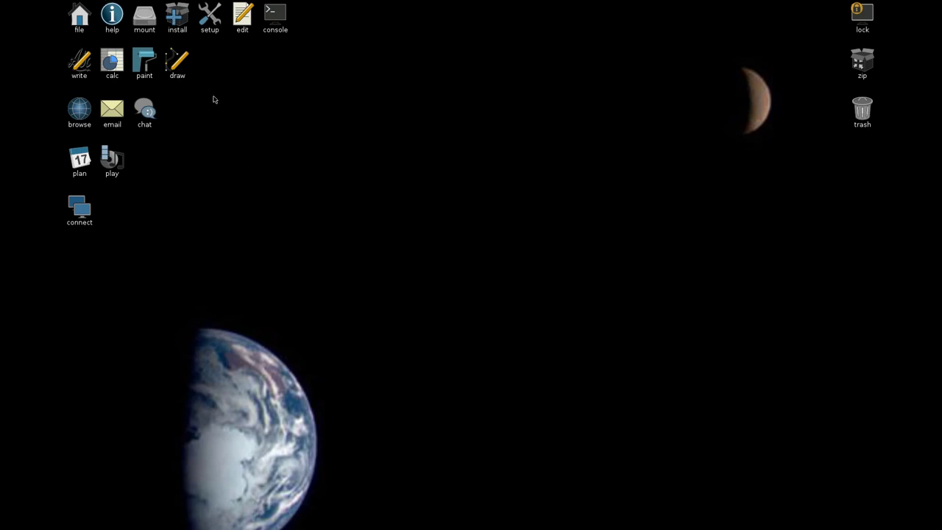
# - Open the pMount drive mounter, look at the options for the sr0 CD-ROM drive, and close it without mounting
pyautogui.click(151, 20)
pyautogui.click(146, 25)
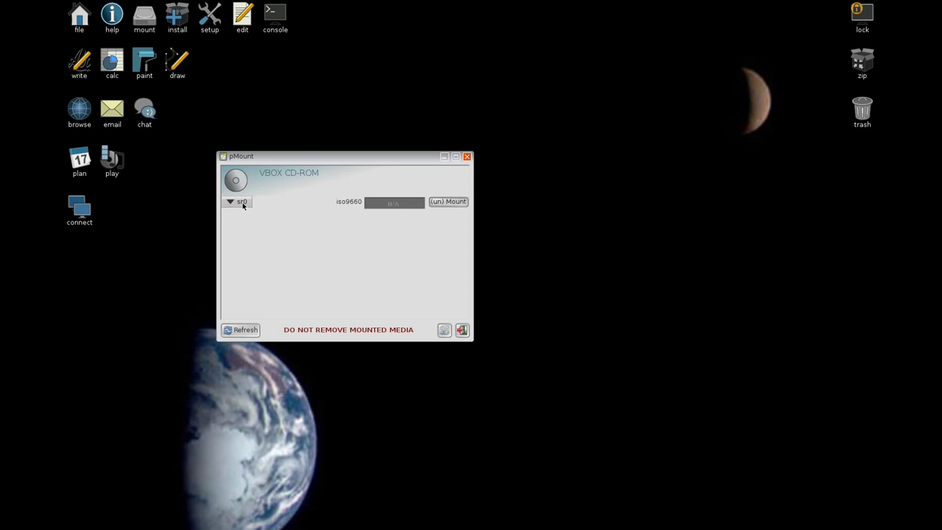
pyautogui.click(243, 203)
pyautogui.click(390, 270)
pyautogui.hotkey('alt', 'F4')
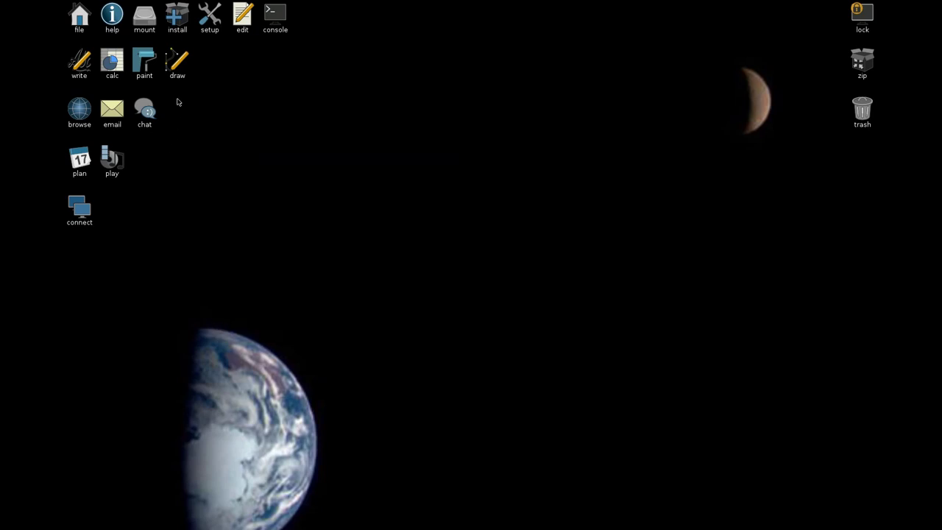
# - View the install dialog's options for installing Puppy and for installing applications, and dismiss it
pyautogui.click(182, 20)
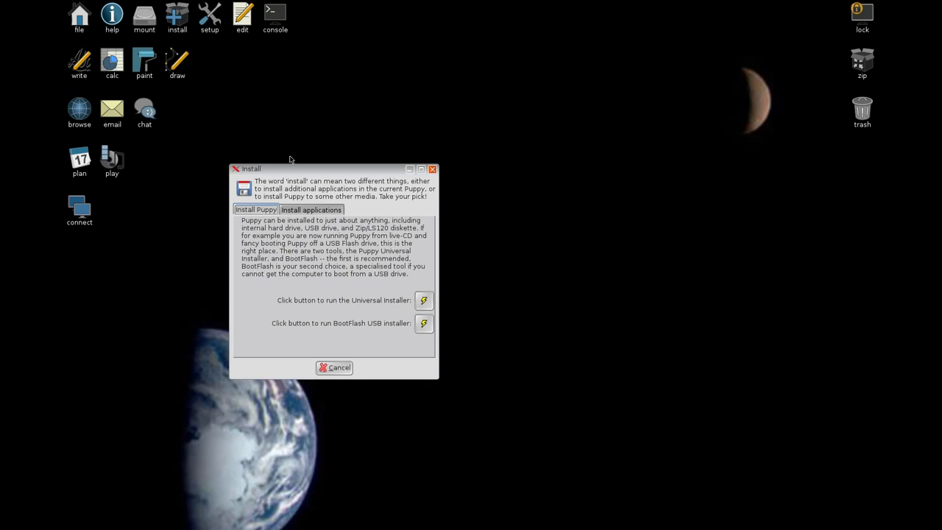
pyautogui.click(305, 213)
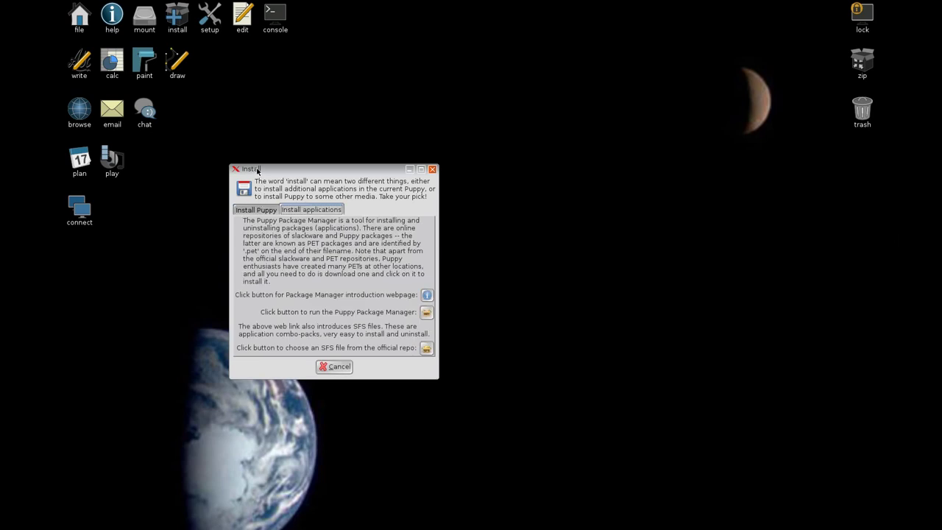
pyautogui.press('Escape')
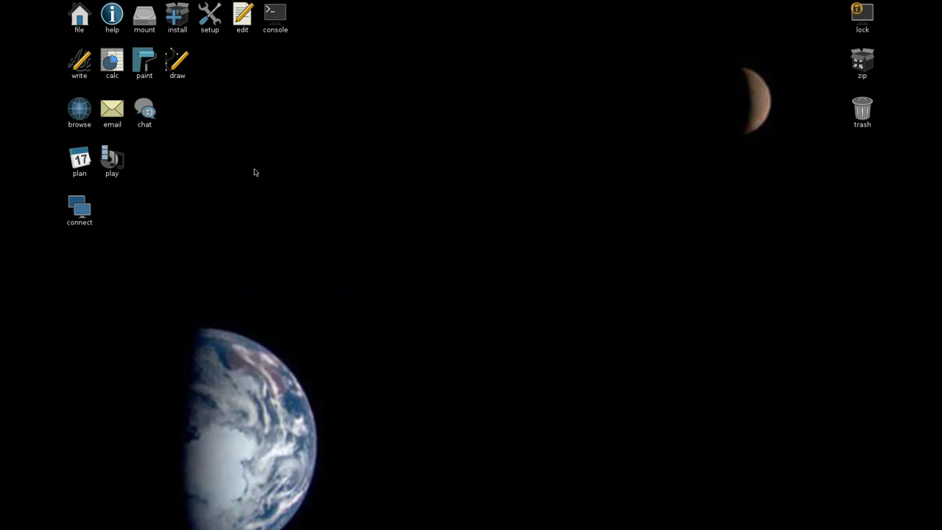
# - Launch the Firefox web browser to view its start page, and quit it, closing all tabs
pyautogui.click(84, 109)
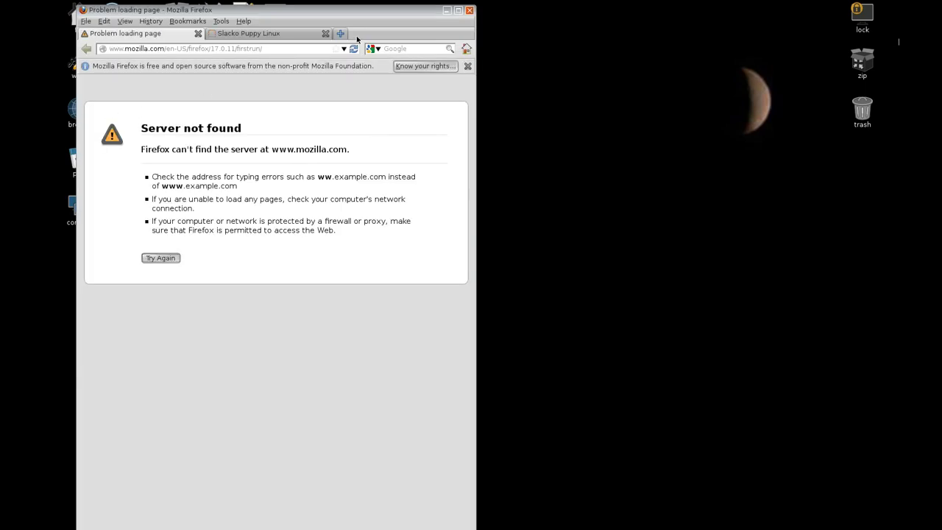
pyautogui.hotkey('alt', 'F4')
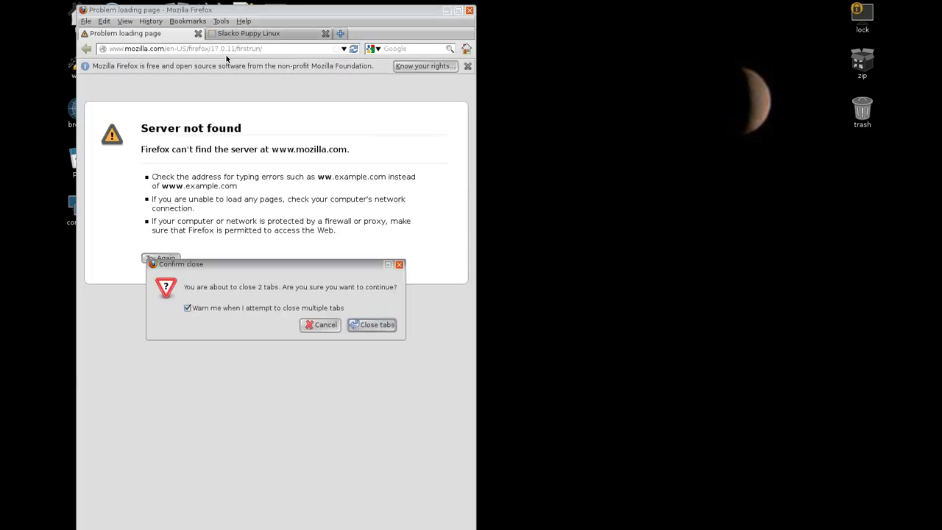
pyautogui.press('Return')
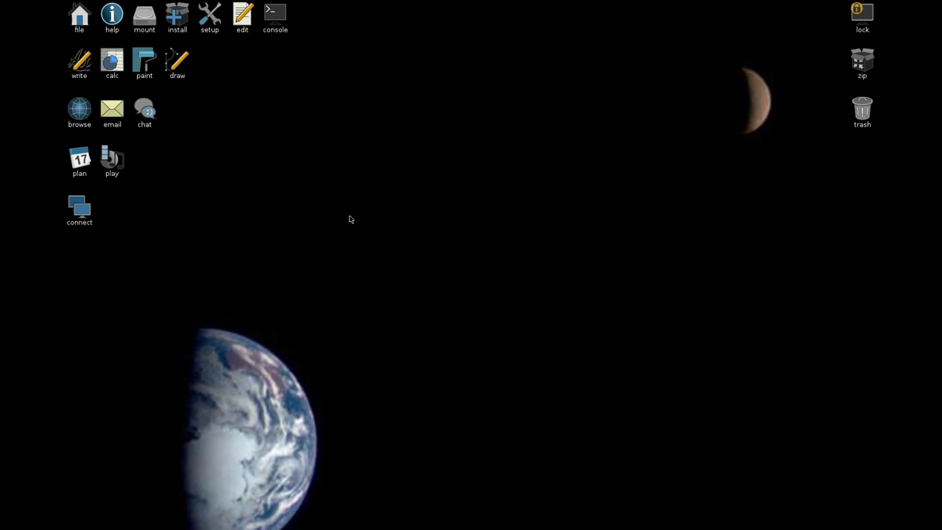
# - Shut down the system and choose how to handle the session at the first-shutdown save prompt
pyautogui.rightClick(324, 153)
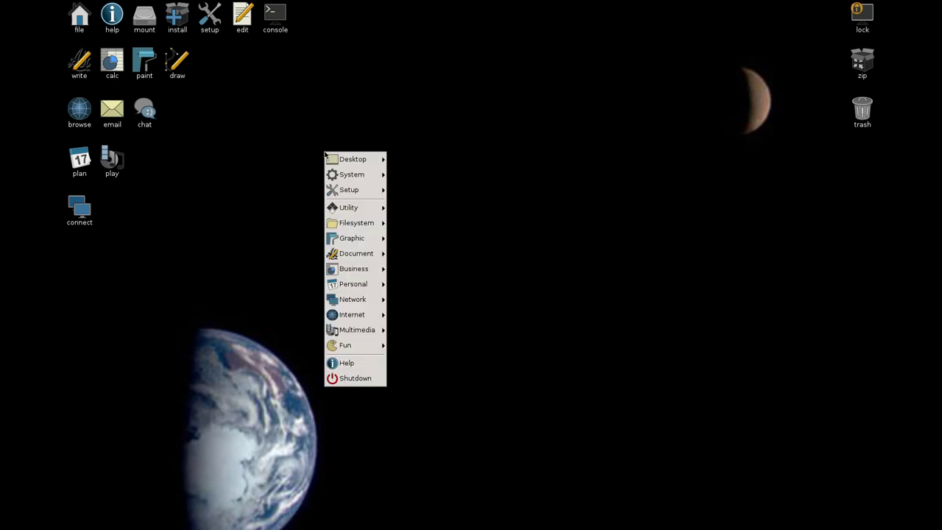
pyautogui.click(360, 378)
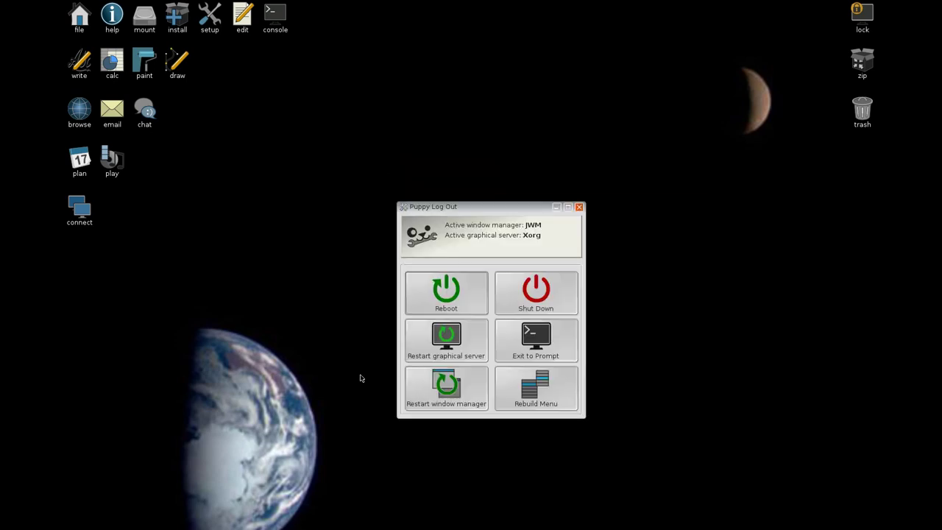
pyautogui.press('Tab')
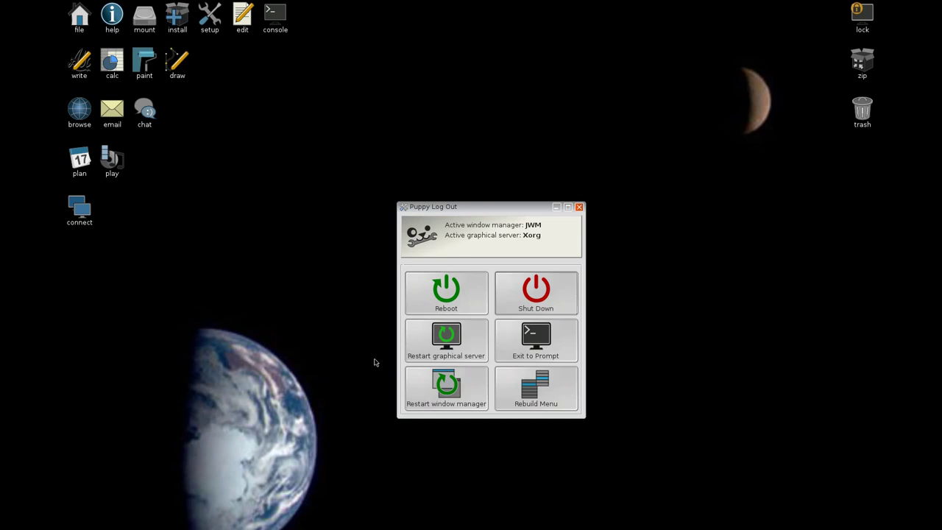
pyautogui.press('Return')
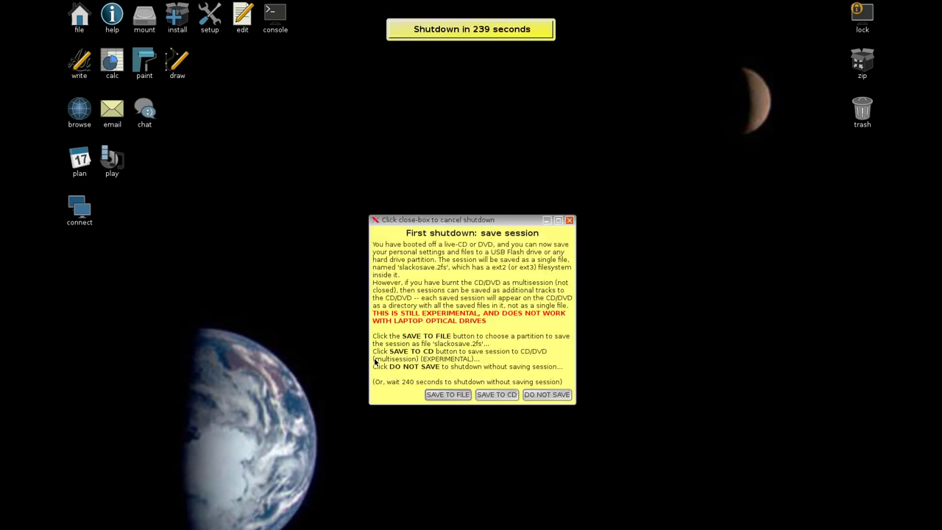
pyautogui.press('Tab')
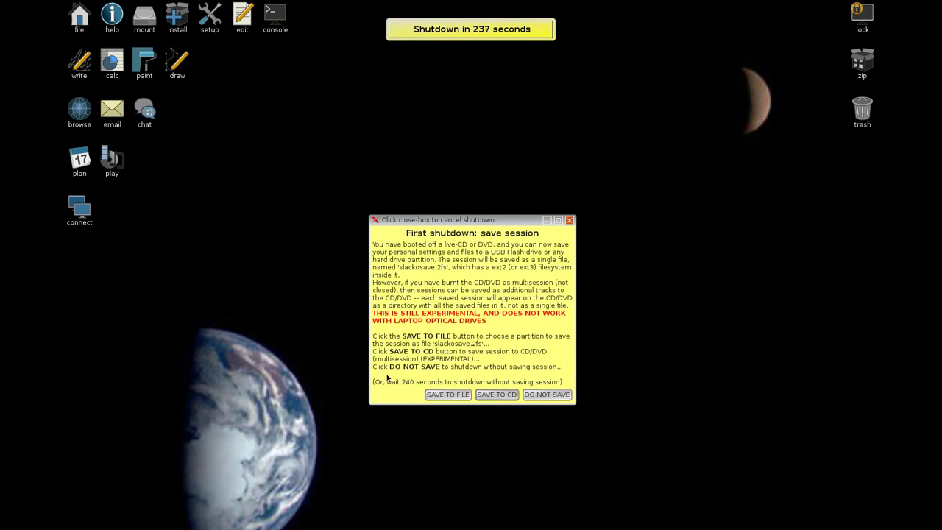